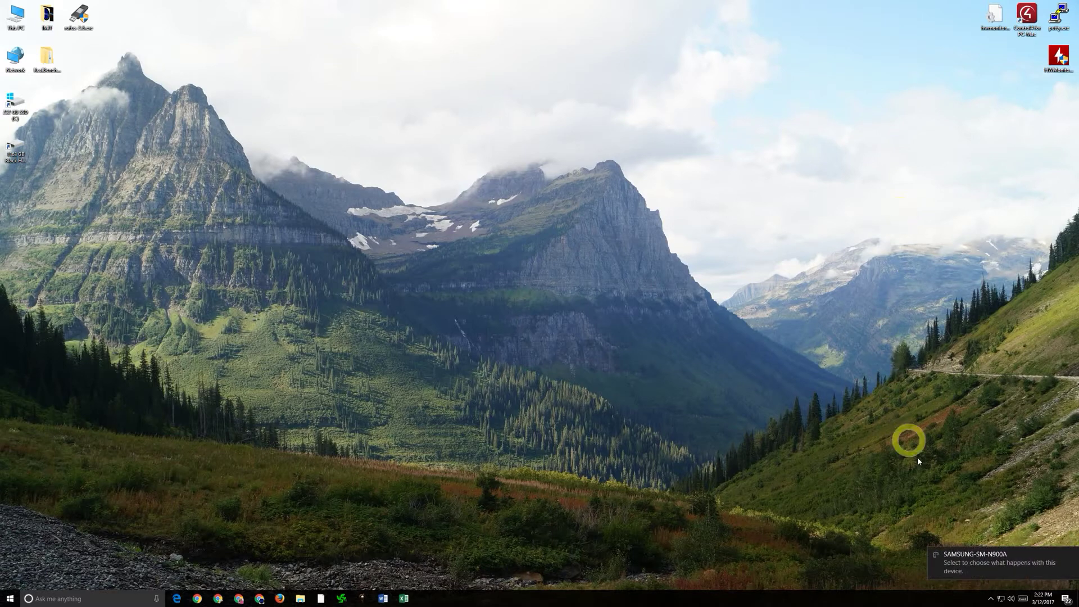
Step: Open File Explorer and show the SAMSUNG-SM-N900A phone's Card and Phone storage drives
click(300, 597)
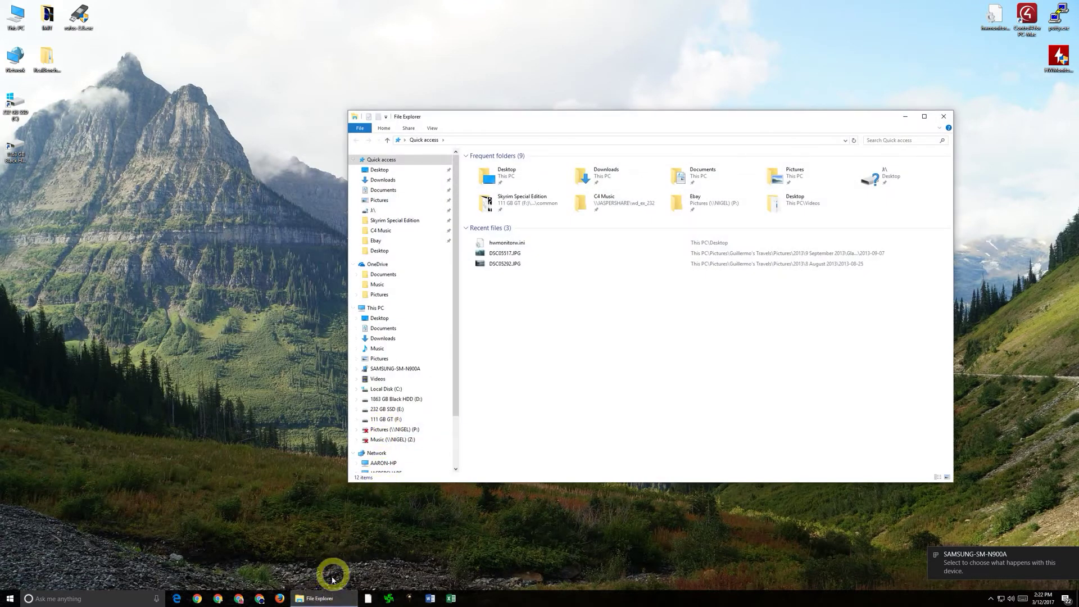
right_click(12, 600)
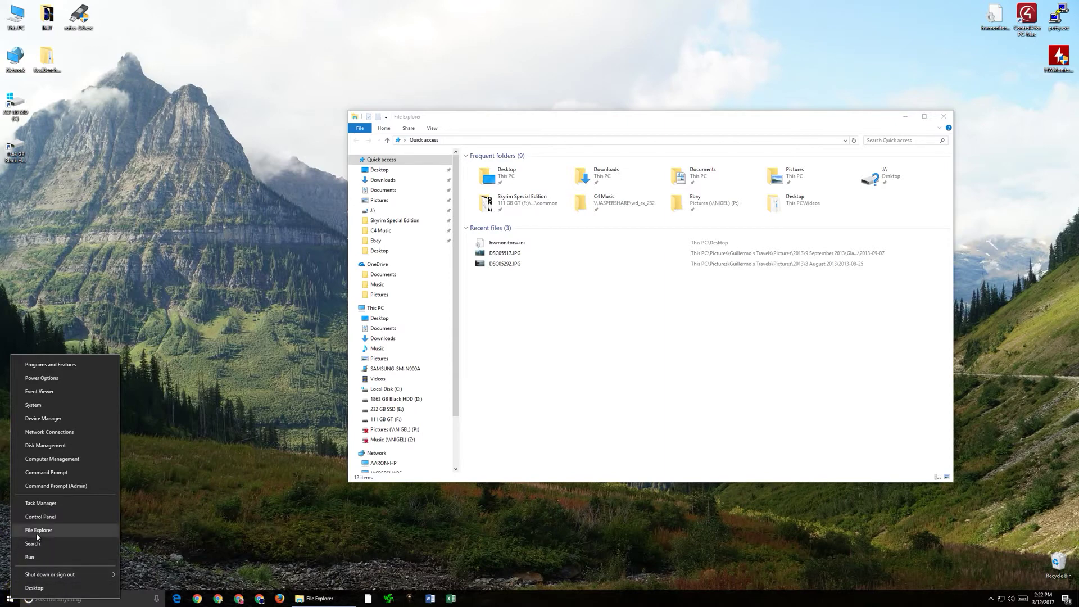
click(564, 370)
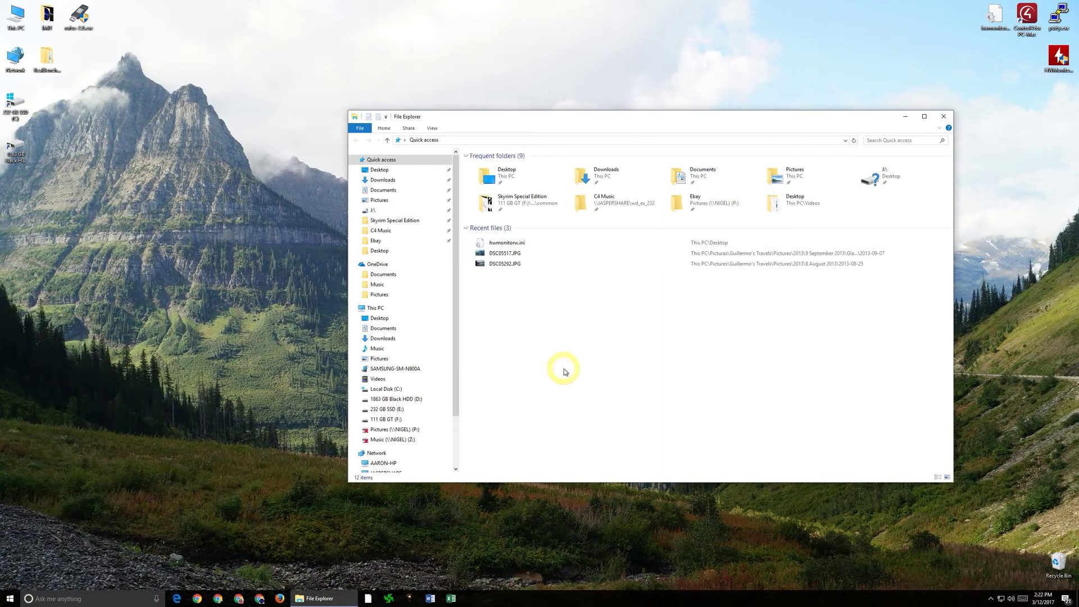
click(392, 371)
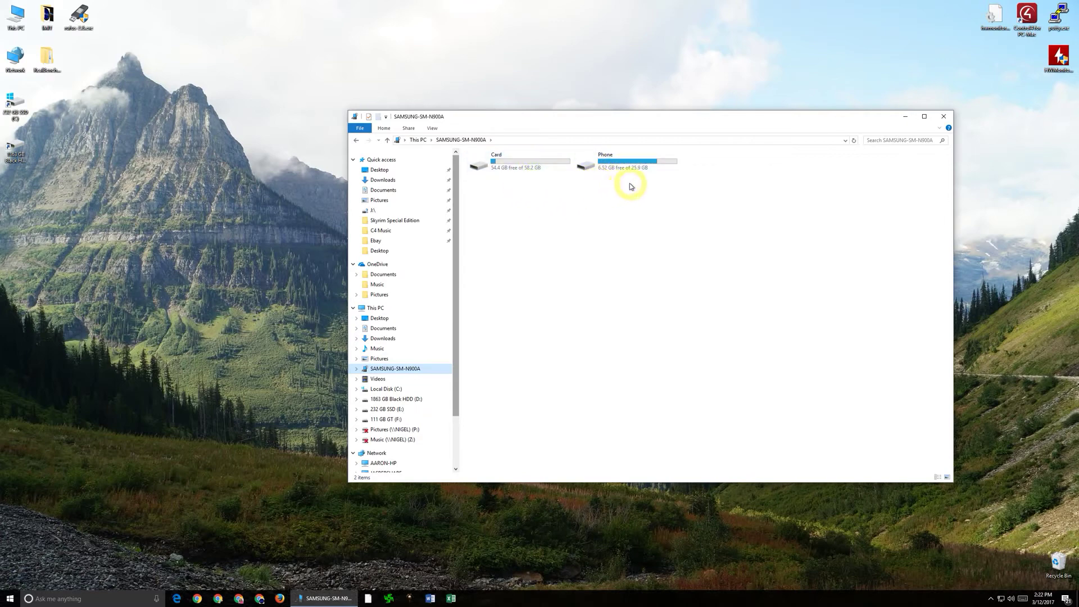
Step: Browse to the phone's Phone > DCIM > Camera folder and select all seven JPG photos
double_click(622, 163)
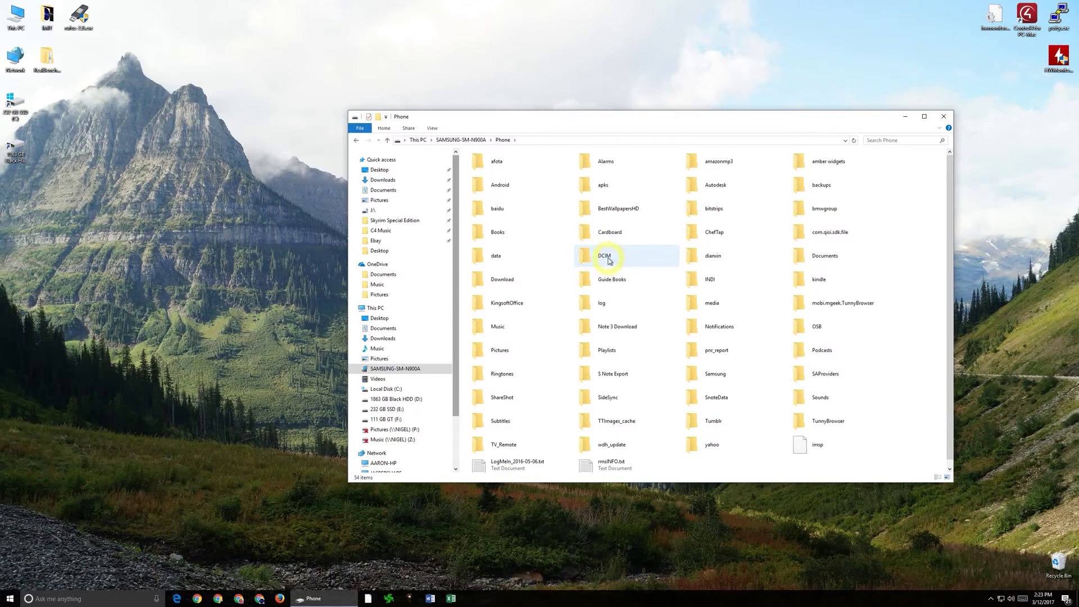
double_click(608, 258)
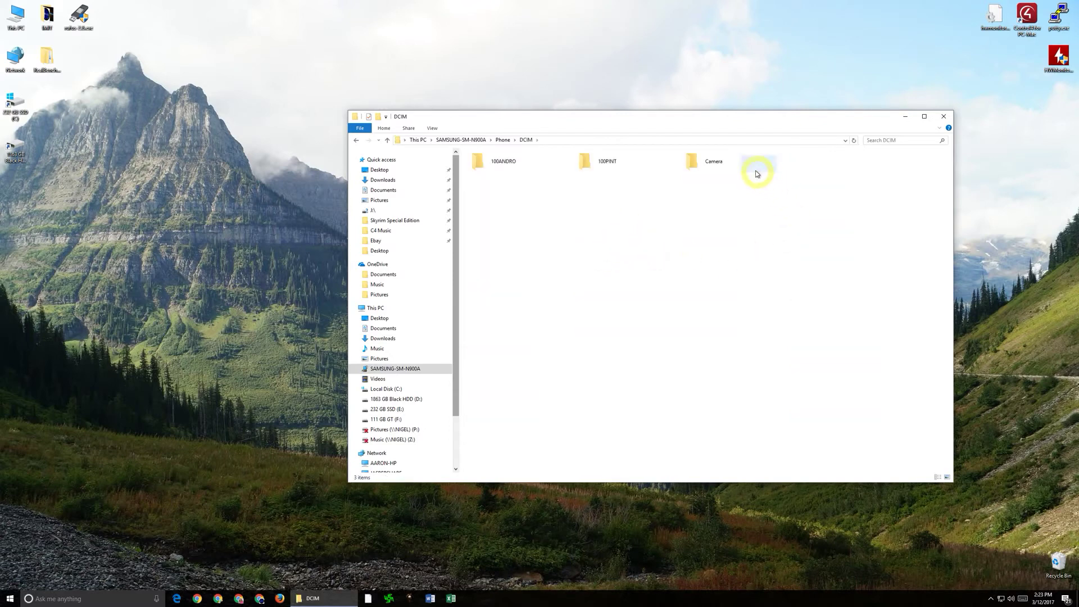
double_click(727, 166)
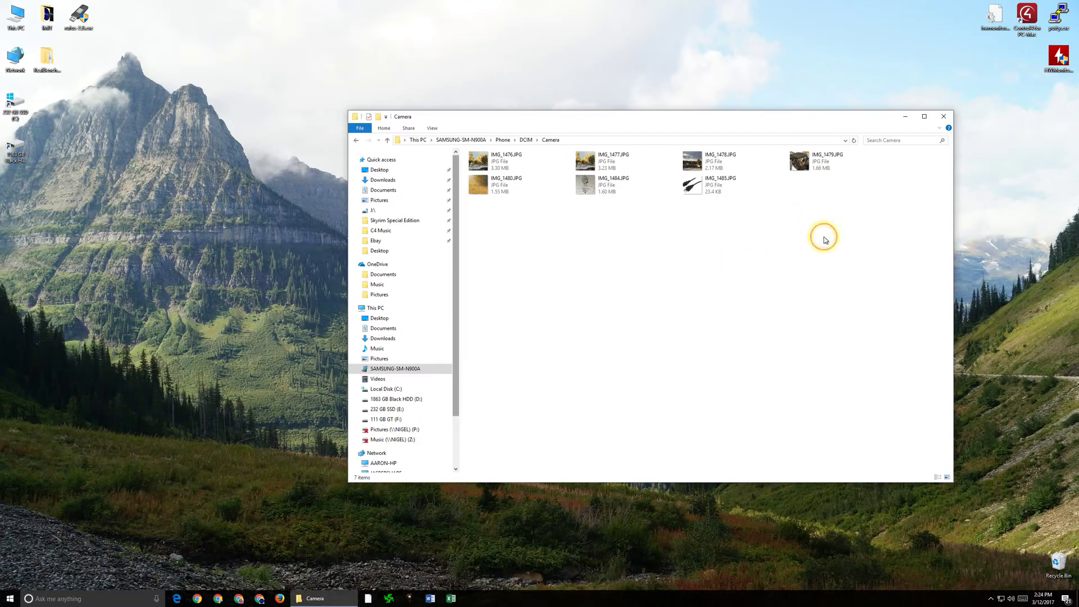
drag(824, 238, 476, 160)
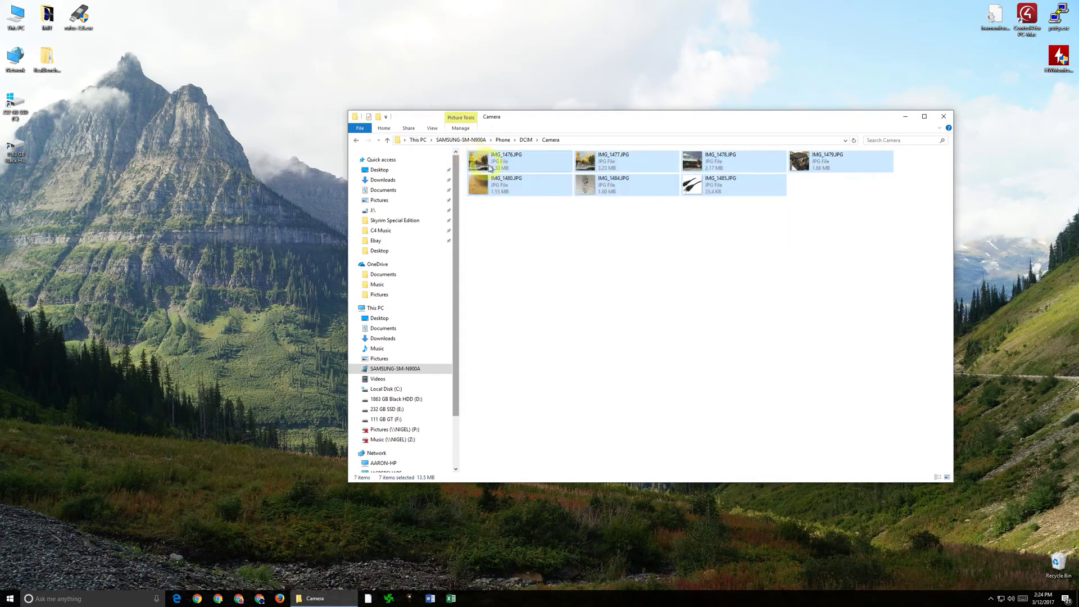
Step: Copy the seven selected camera photos and go to the Pictures library
right_click(533, 167)
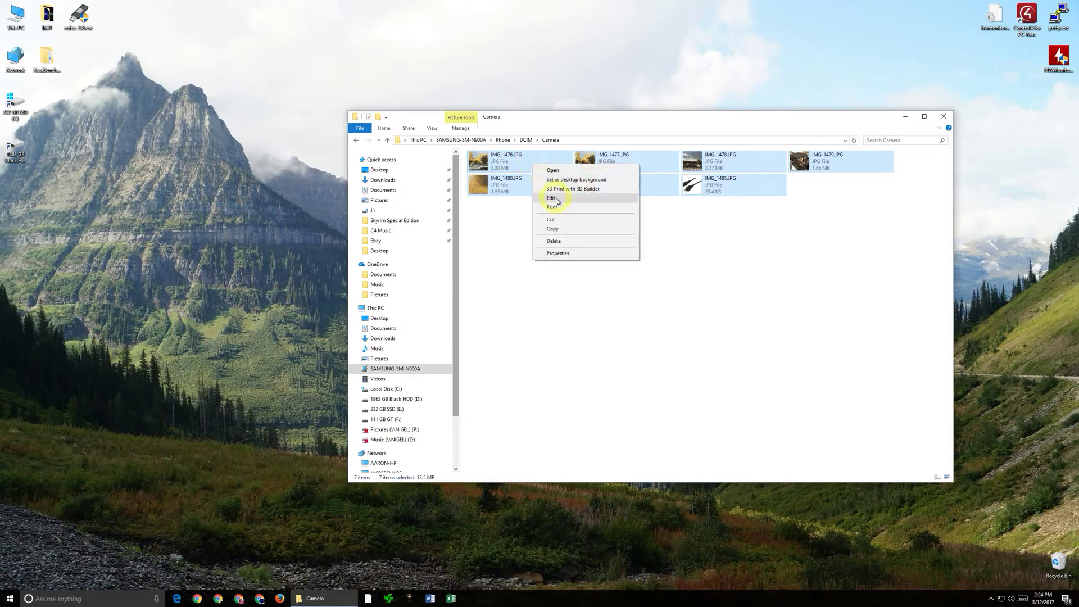
click(564, 229)
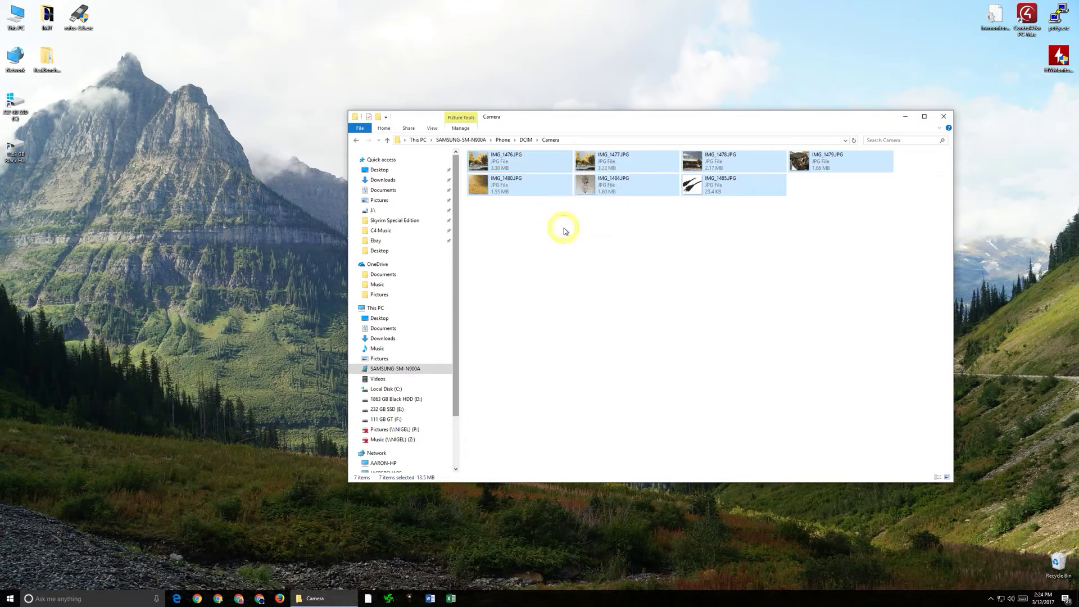
click(380, 201)
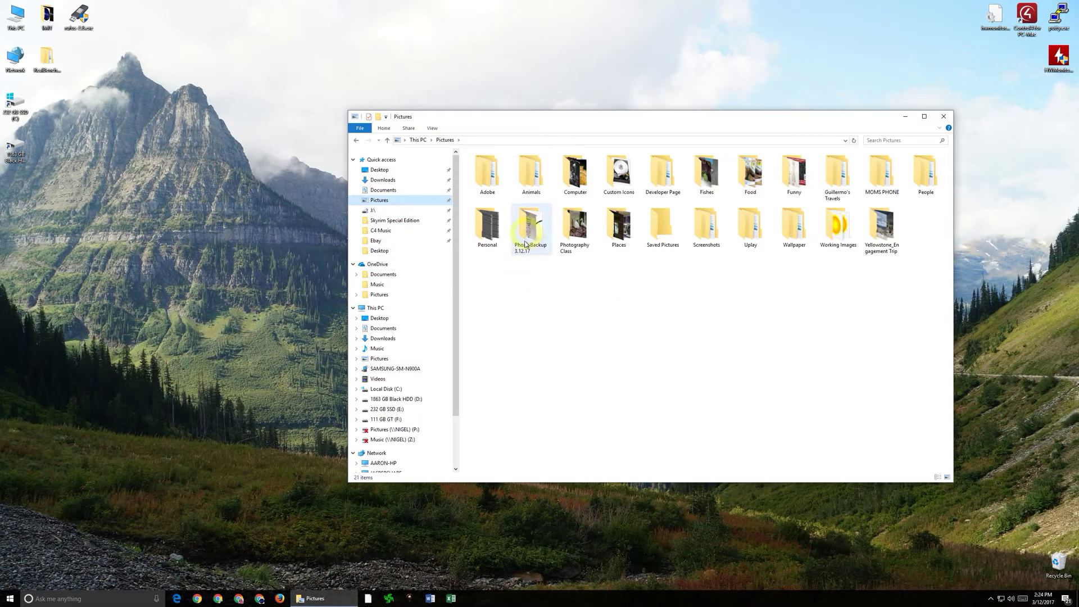
Step: Delete the old photos in Phone Backup 3.12.17 and paste in the seven copied camera photos
mouse_move(533, 247)
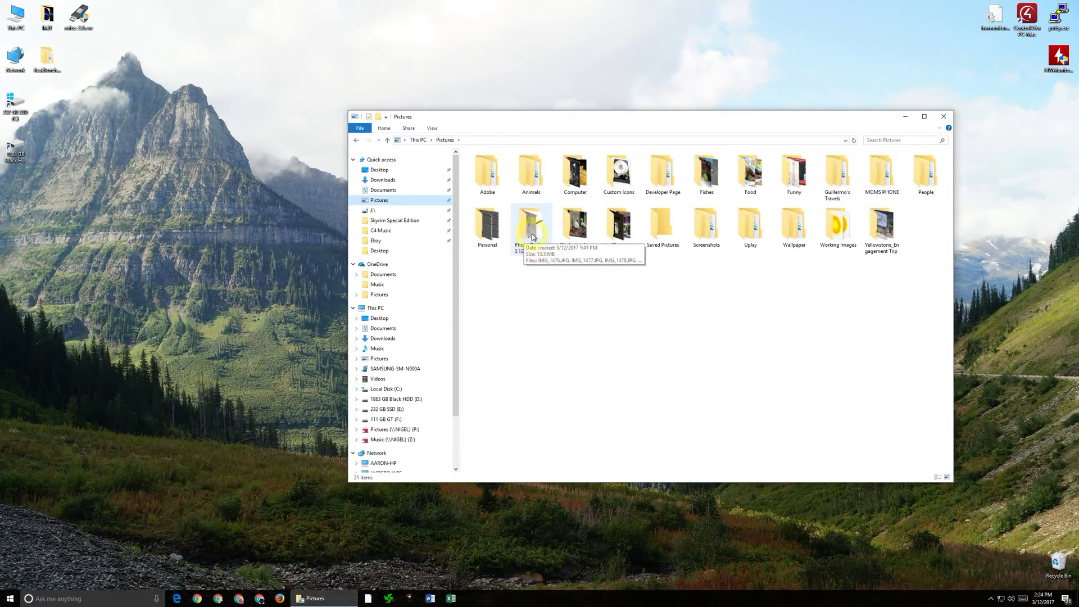
double_click(532, 237)
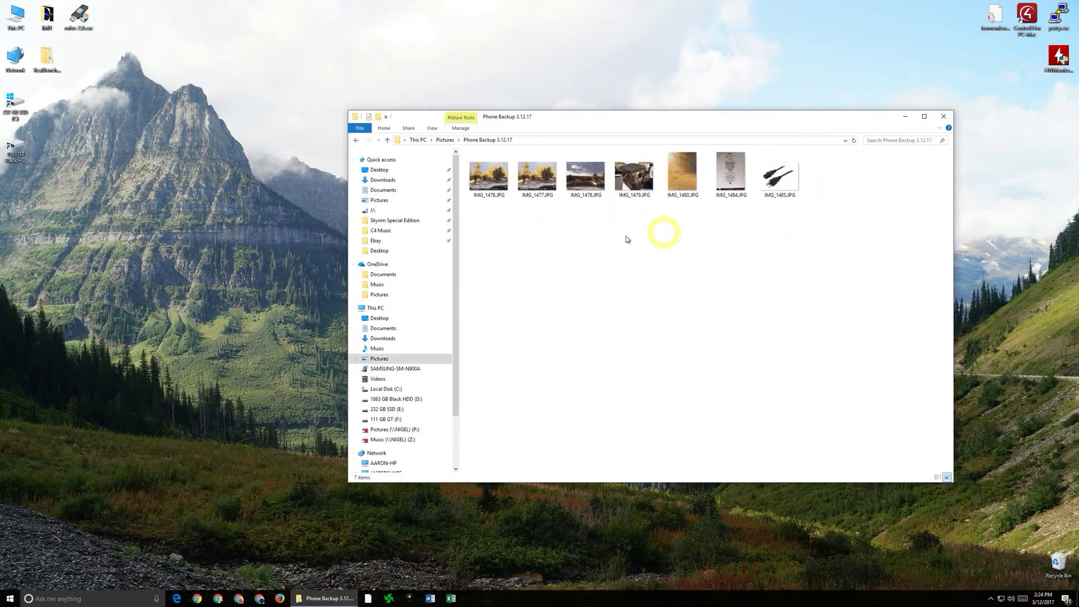
drag(848, 231, 483, 152)
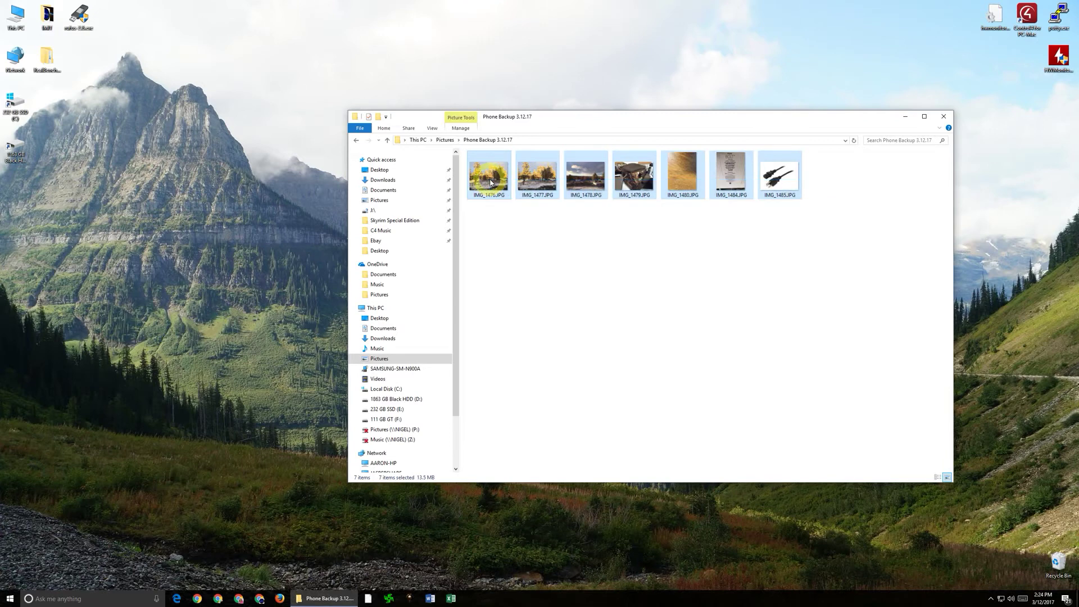
key(Delete)
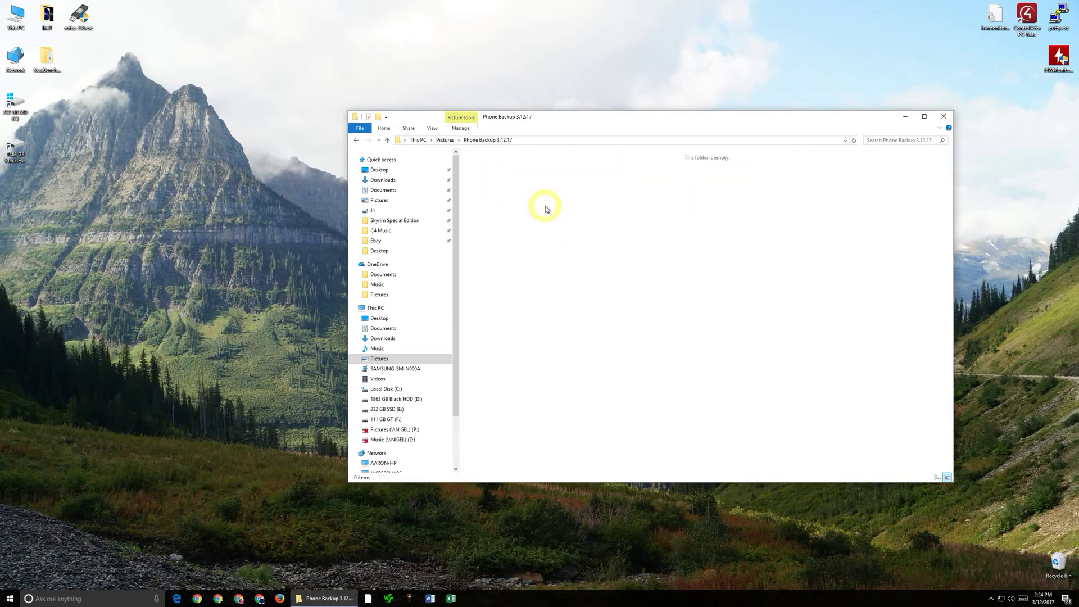
right_click(544, 209)
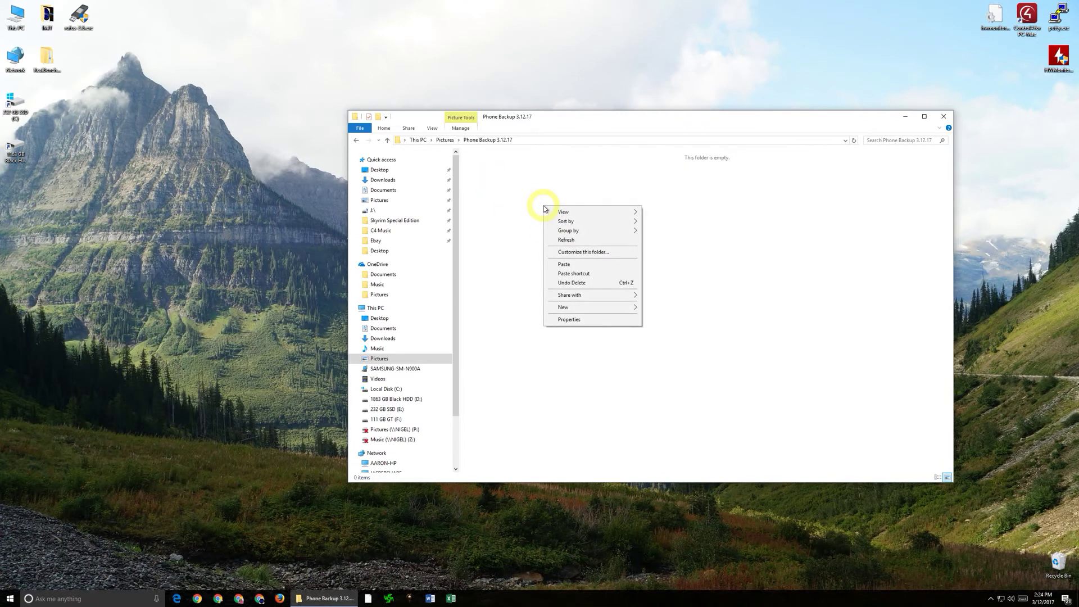
click(570, 265)
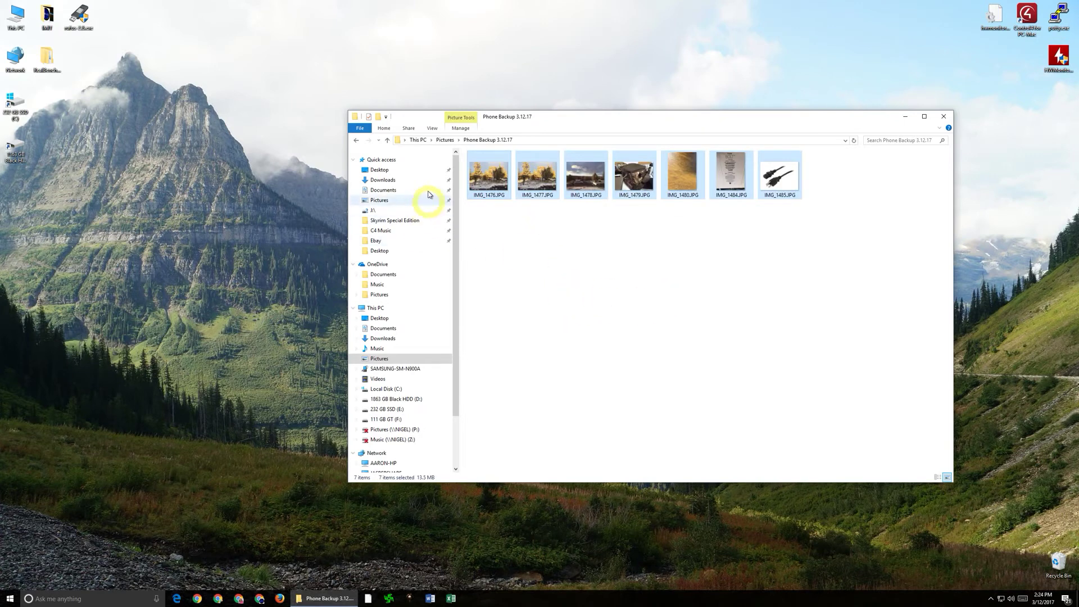
click(396, 369)
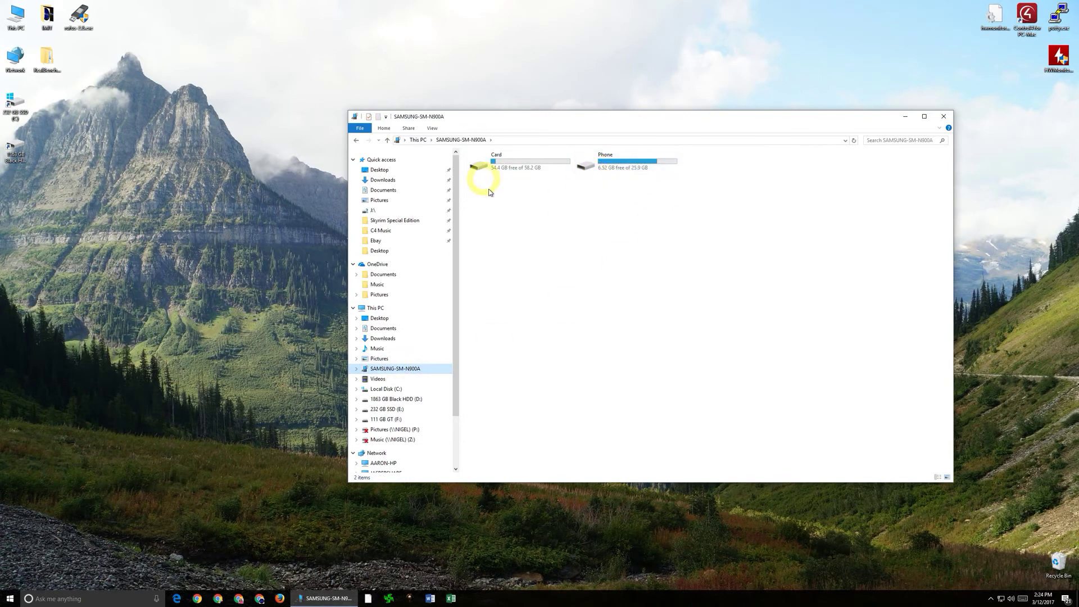
Step: Navigate to the phone's Card > DCIM > Camera folder with its ten JPG photos
click(375, 200)
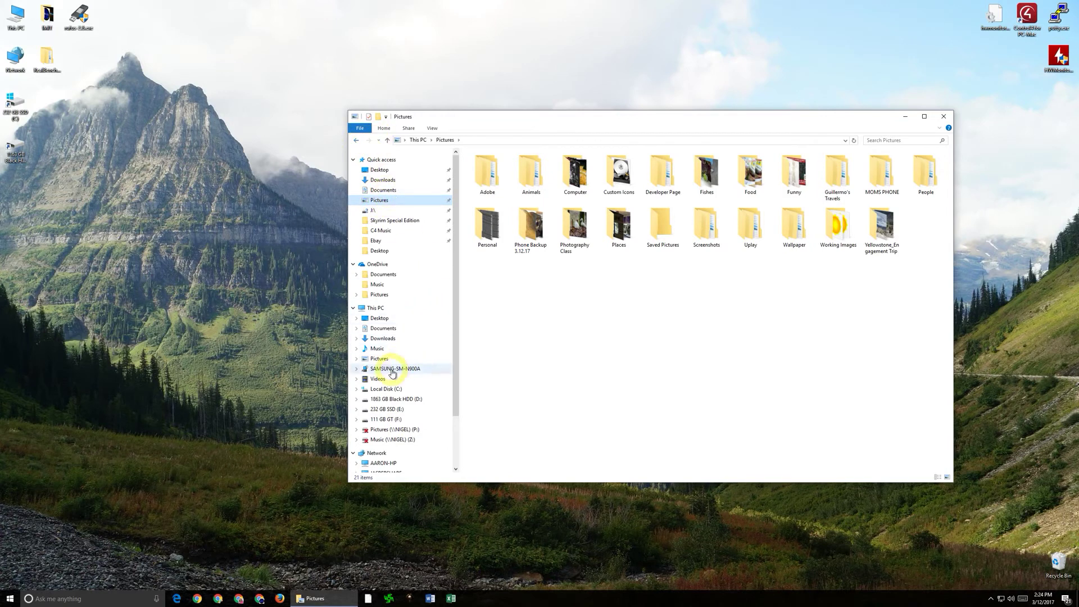
click(392, 371)
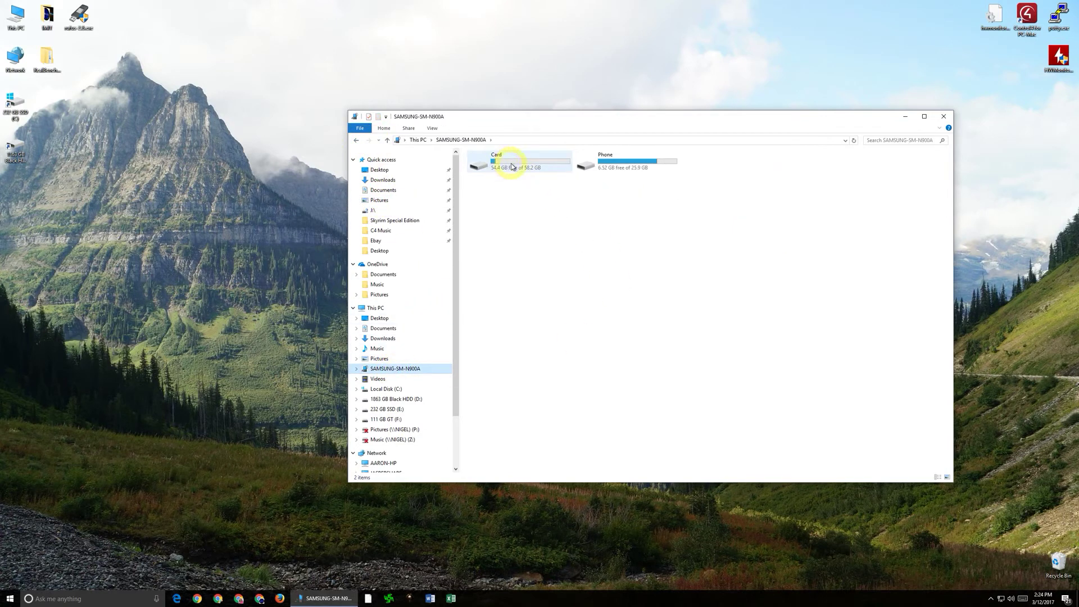
double_click(505, 166)
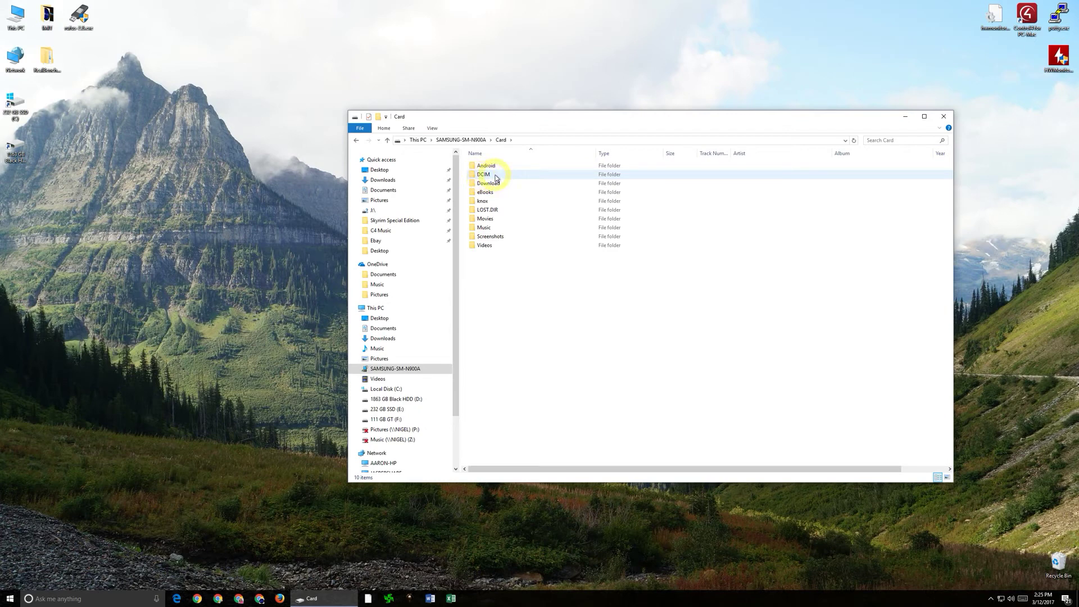
double_click(496, 175)
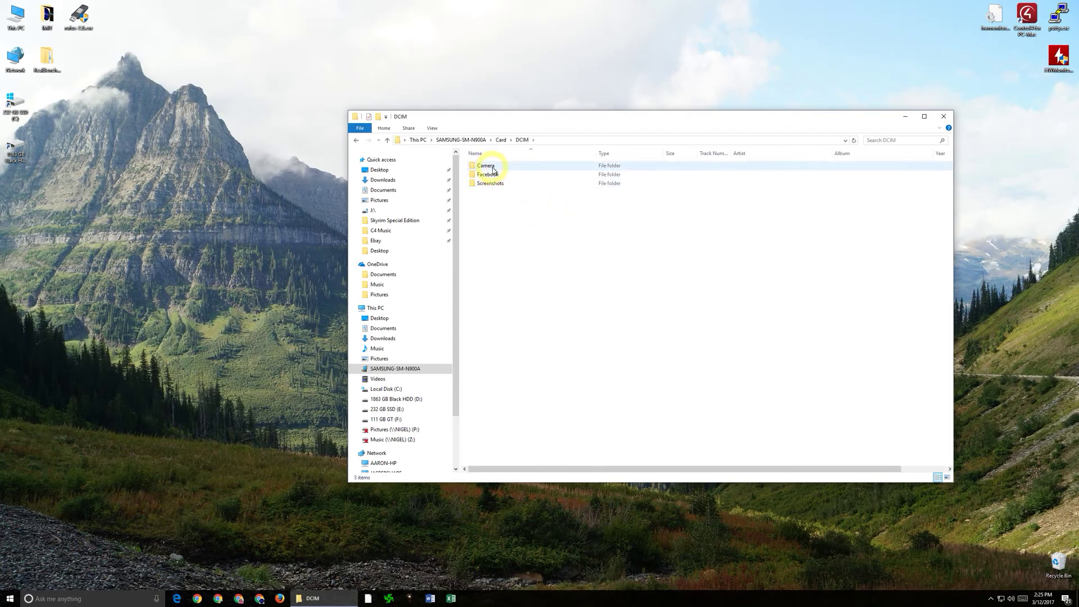
double_click(486, 166)
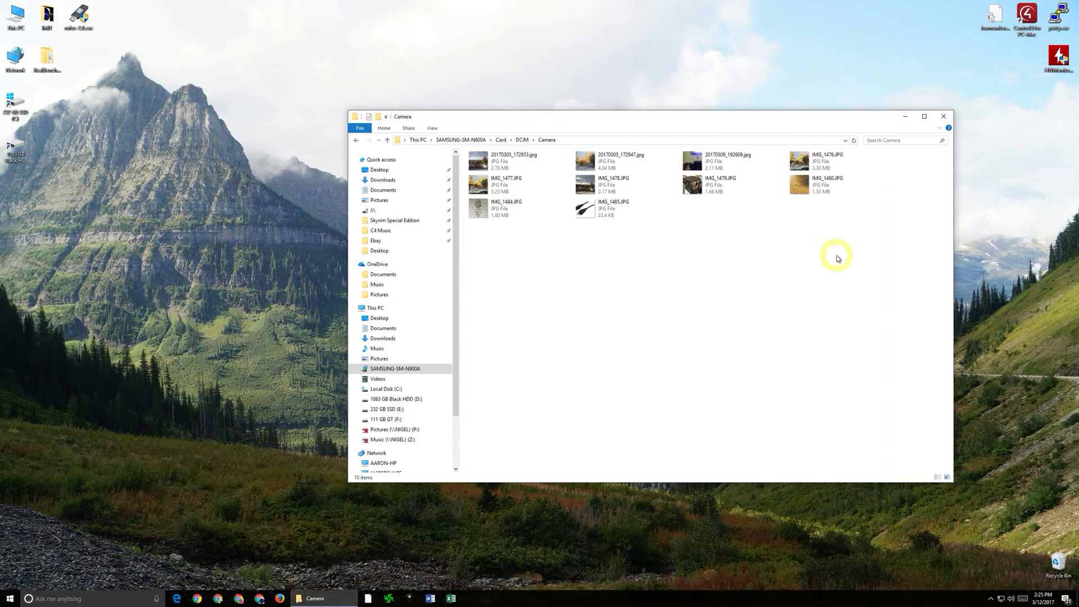
Step: Select all ten SD-card Camera photos (22.4 MB) and cut them
drag(833, 262, 498, 159)
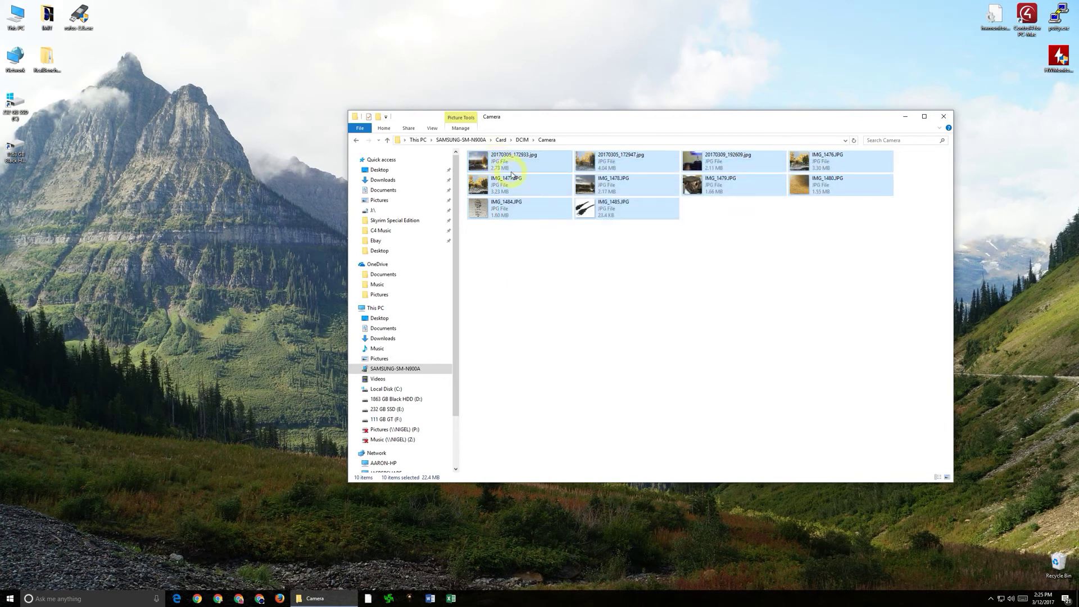
right_click(514, 167)
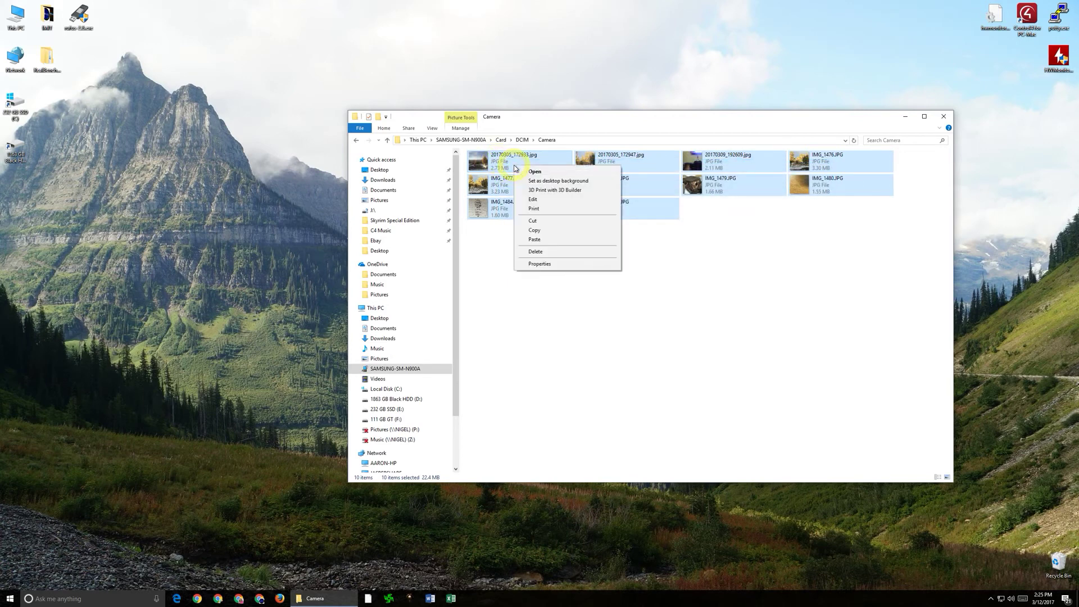
click(541, 222)
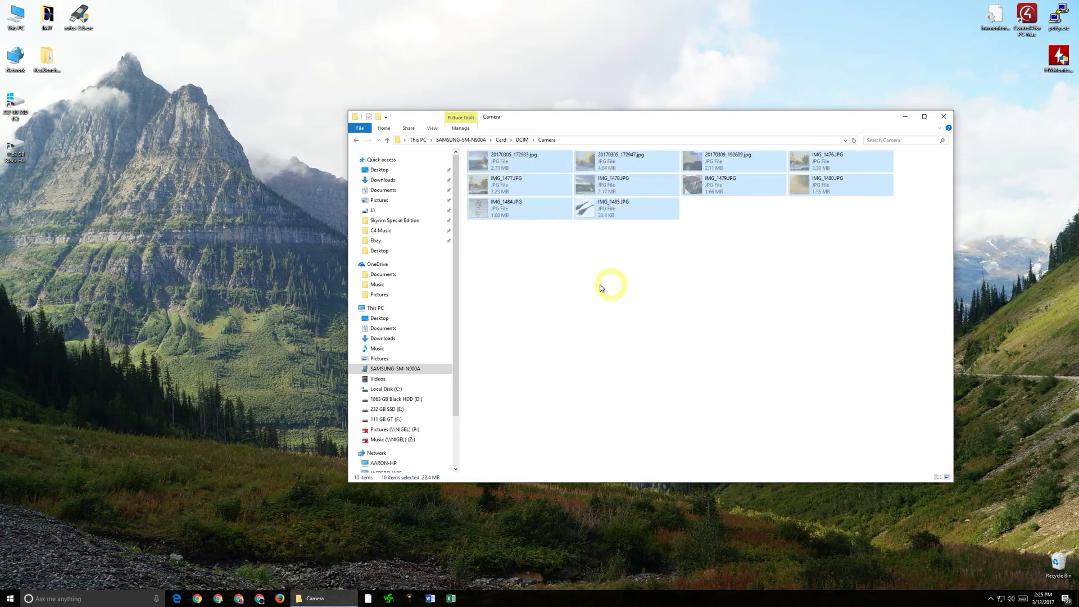
Step: Open Pictures in a second window beside the Camera window and enter Phone Backup 3.12.17
right_click(381, 203)
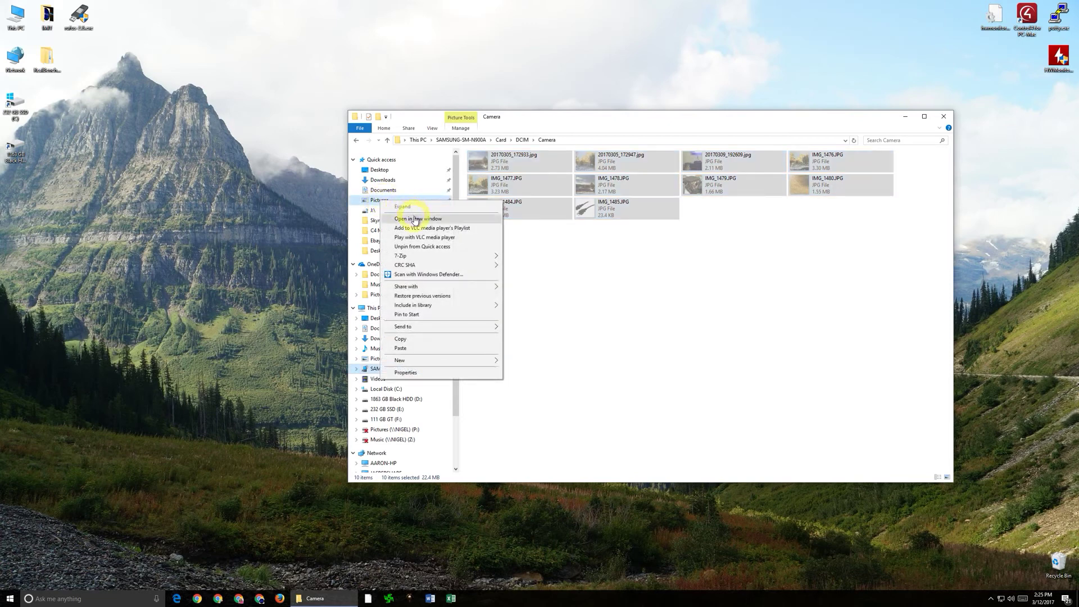
click(416, 221)
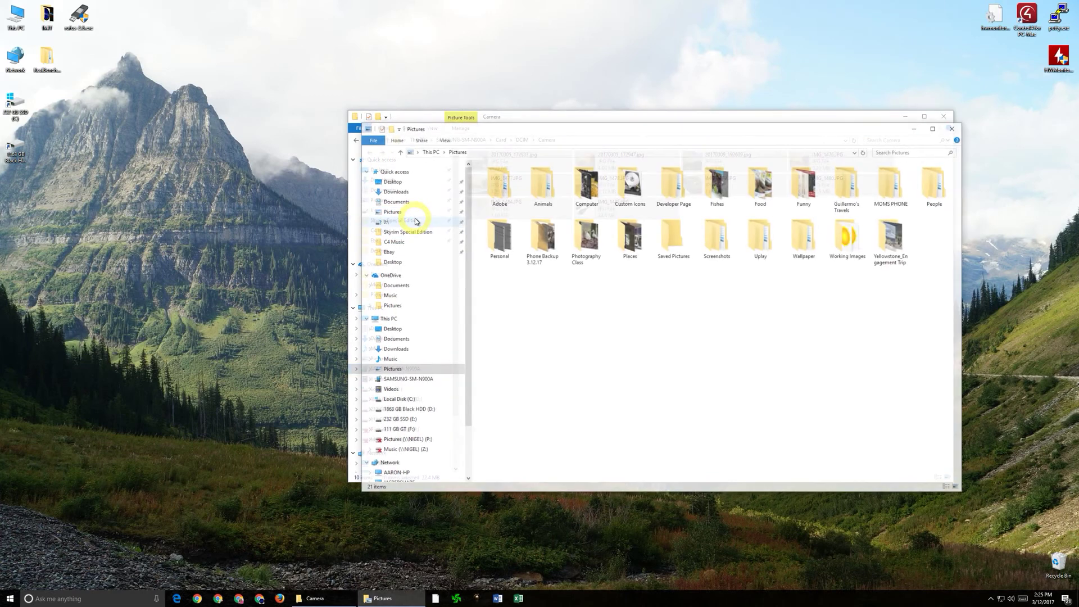
drag(677, 125, 375, 136)
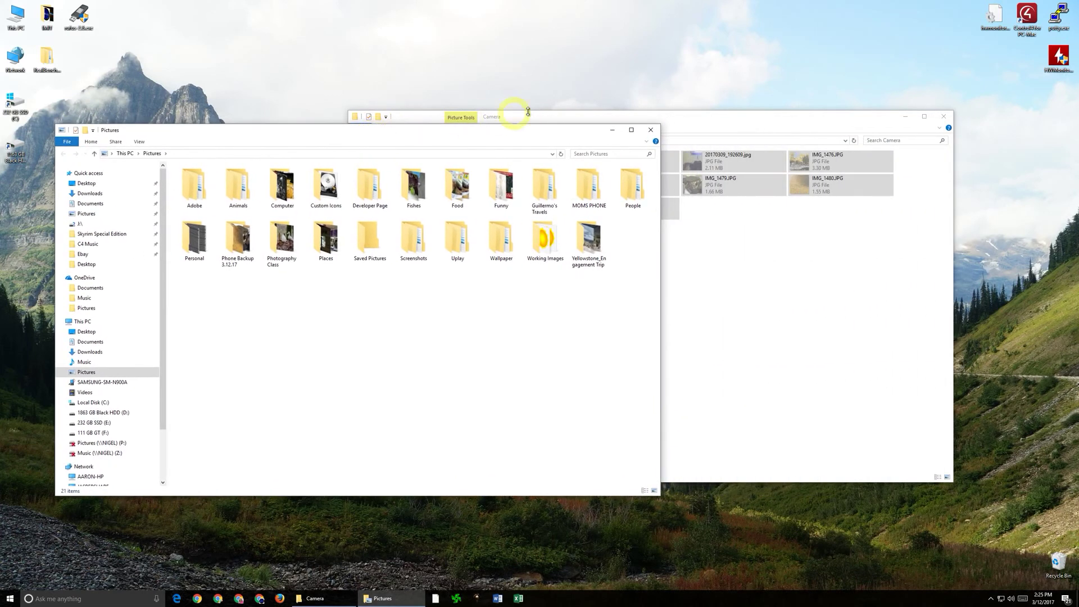
drag(549, 115, 707, 105)
click(345, 360)
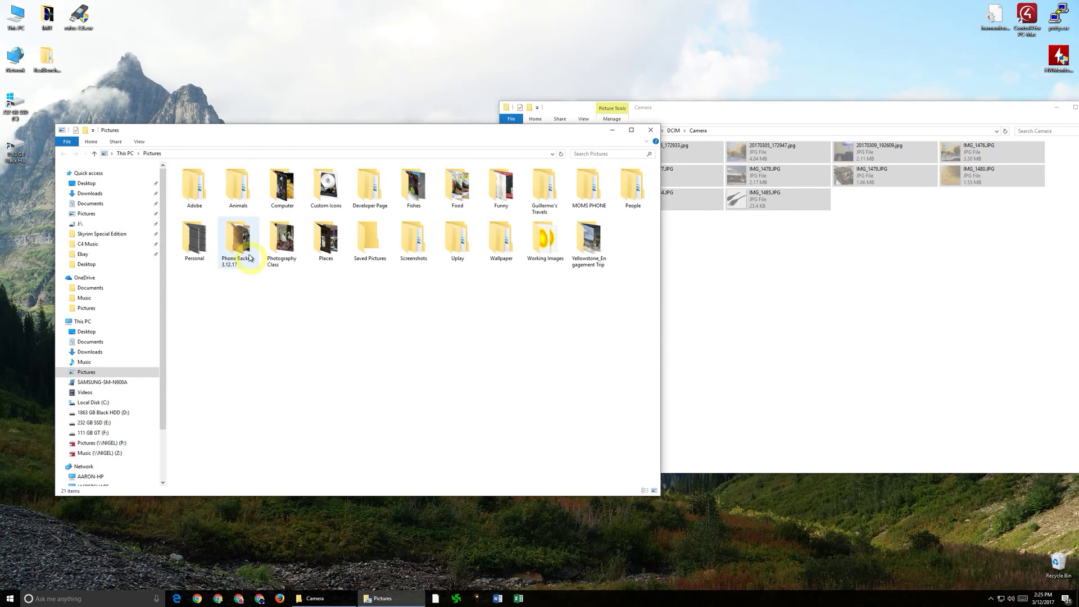
double_click(238, 242)
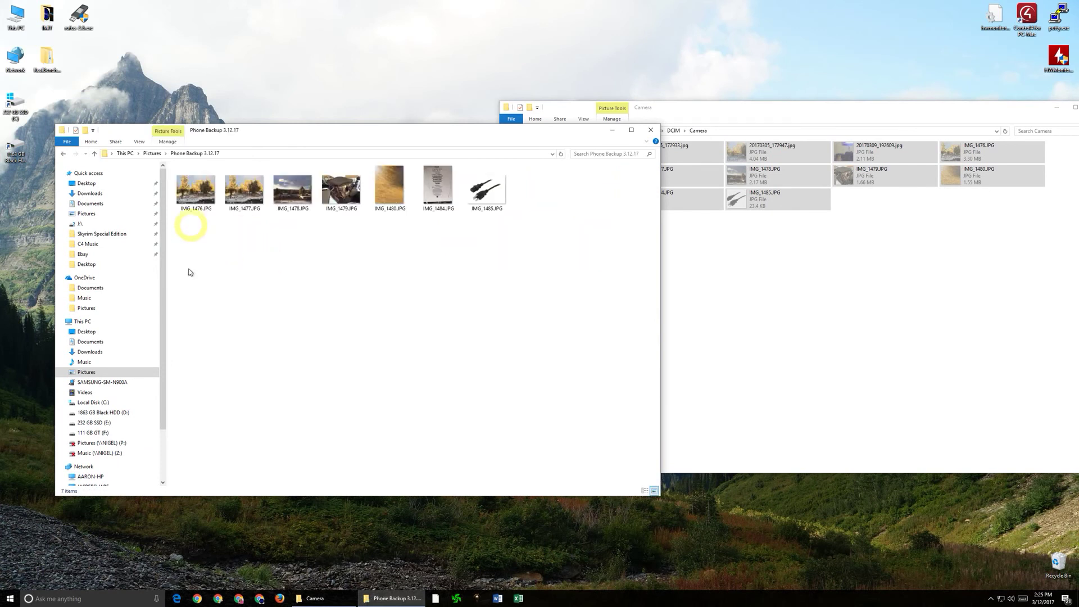
Step: Create a new subfolder named 'Phone Backup Cut' and open it
right_click(279, 257)
mouse_move(328, 364)
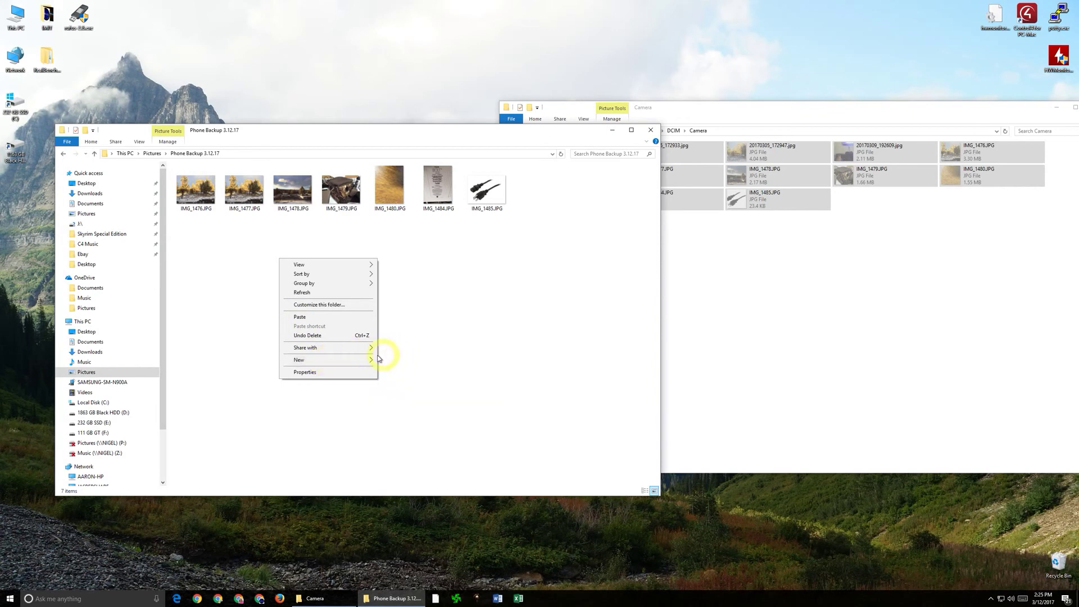
click(396, 361)
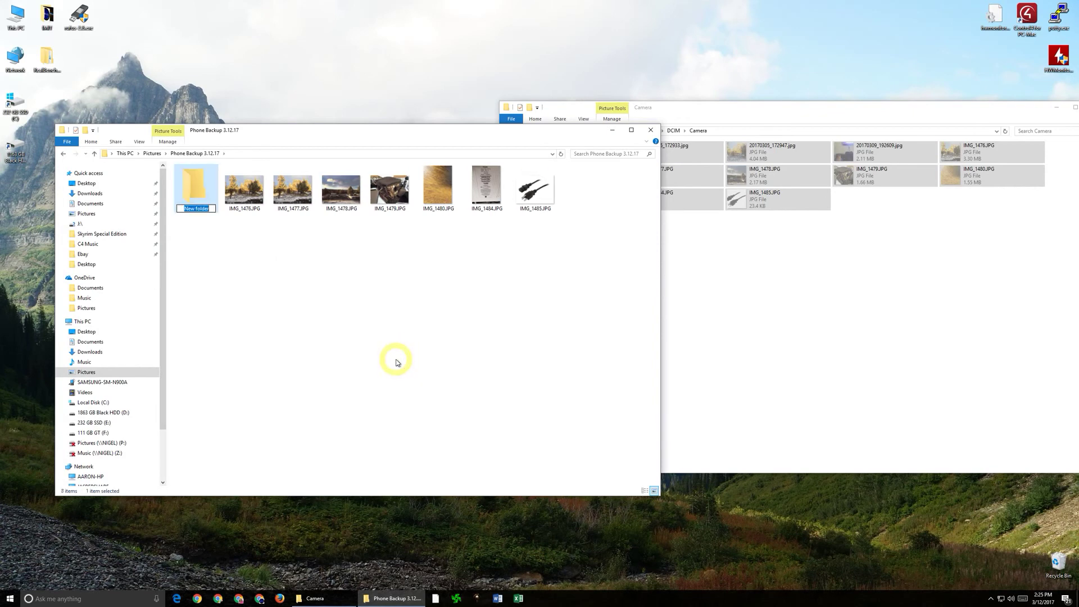
key(shift)
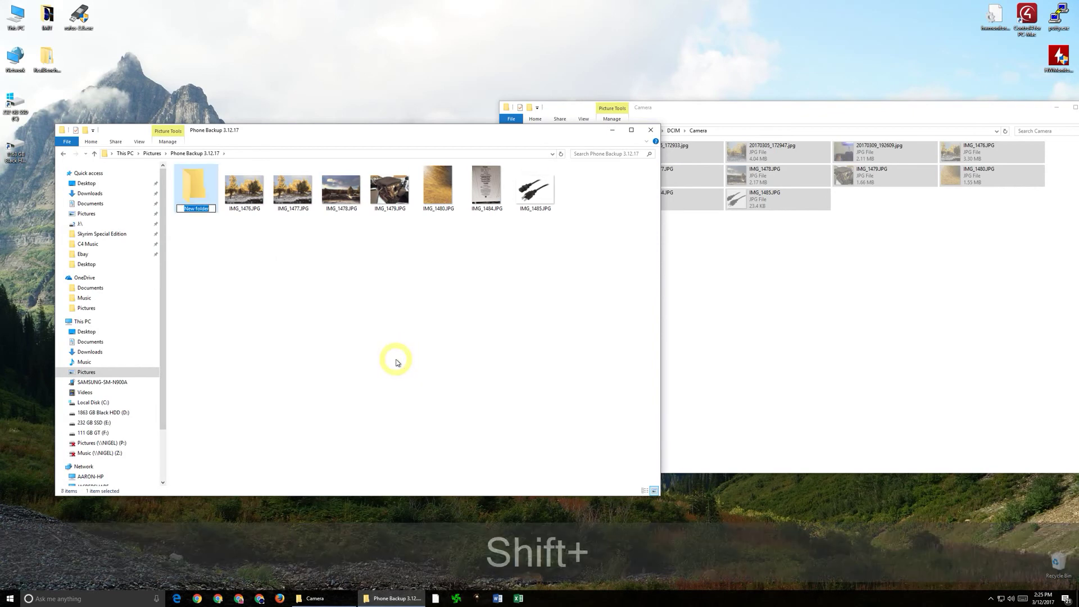
text(Phone )
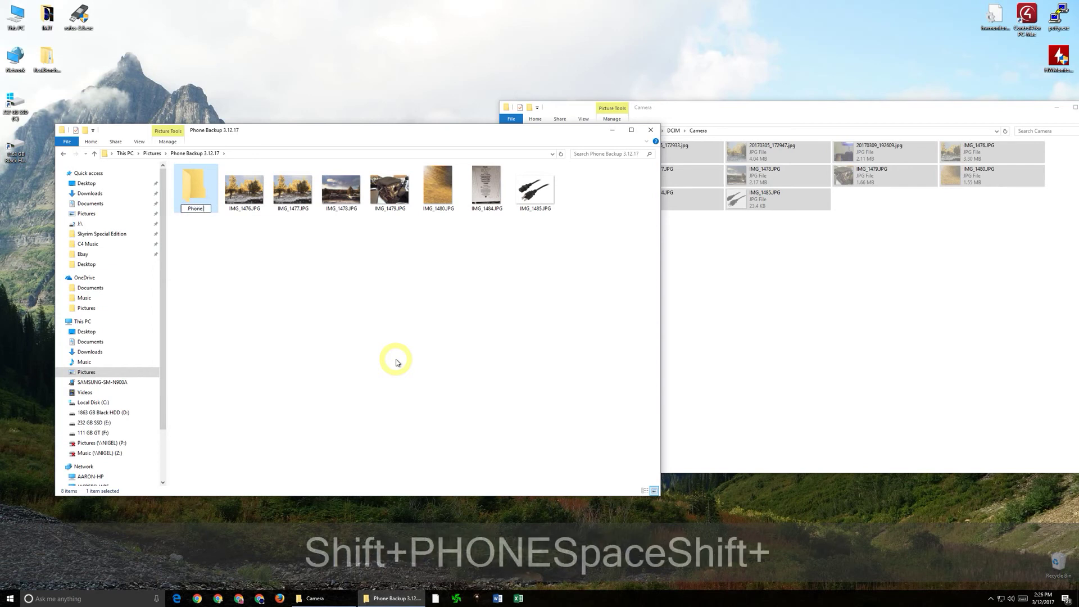
text(Backup C)
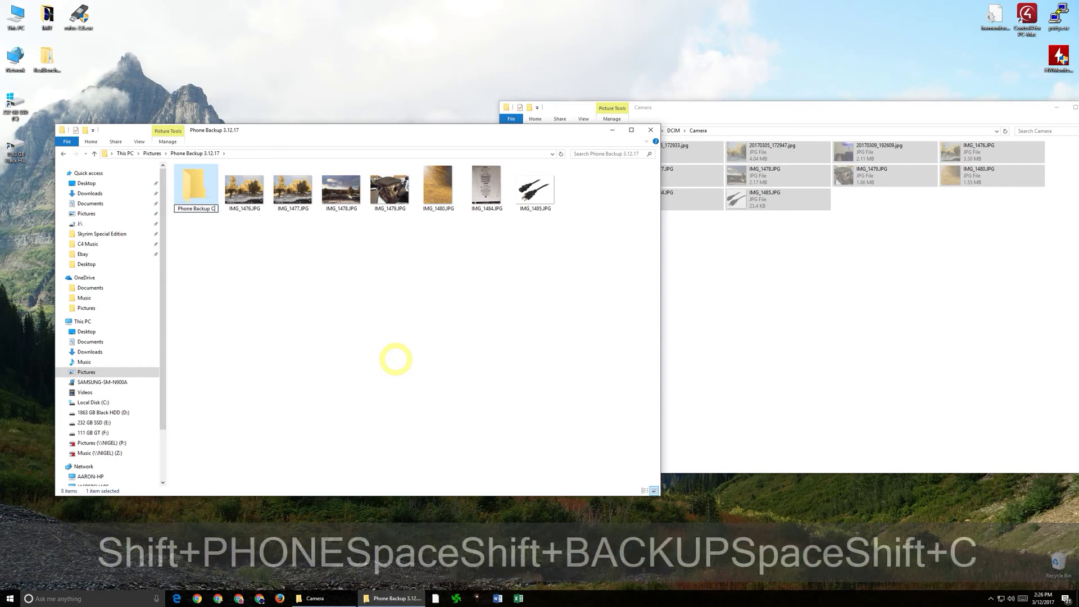
text(ut)
click(291, 318)
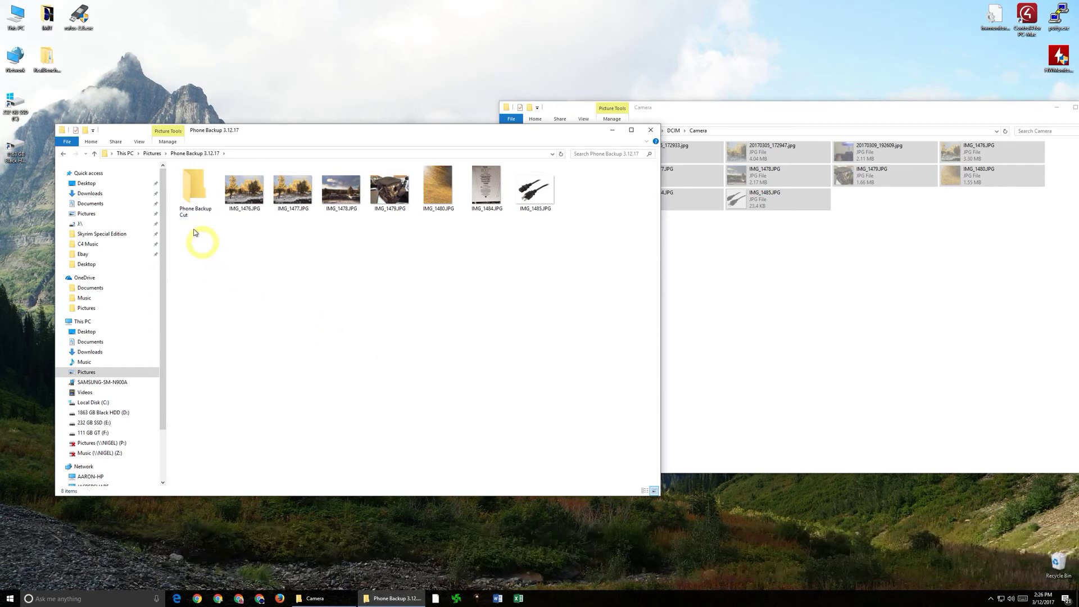
double_click(199, 195)
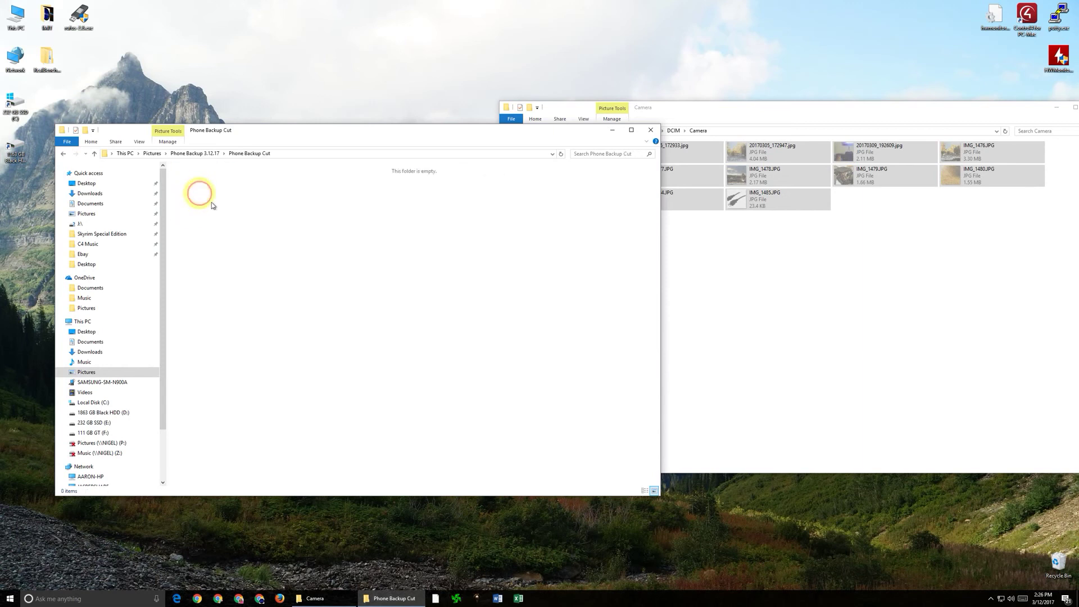
Step: Paste the ten cut photos into Phone Backup Cut and confirm the SD card's Camera folder is empty
right_click(271, 219)
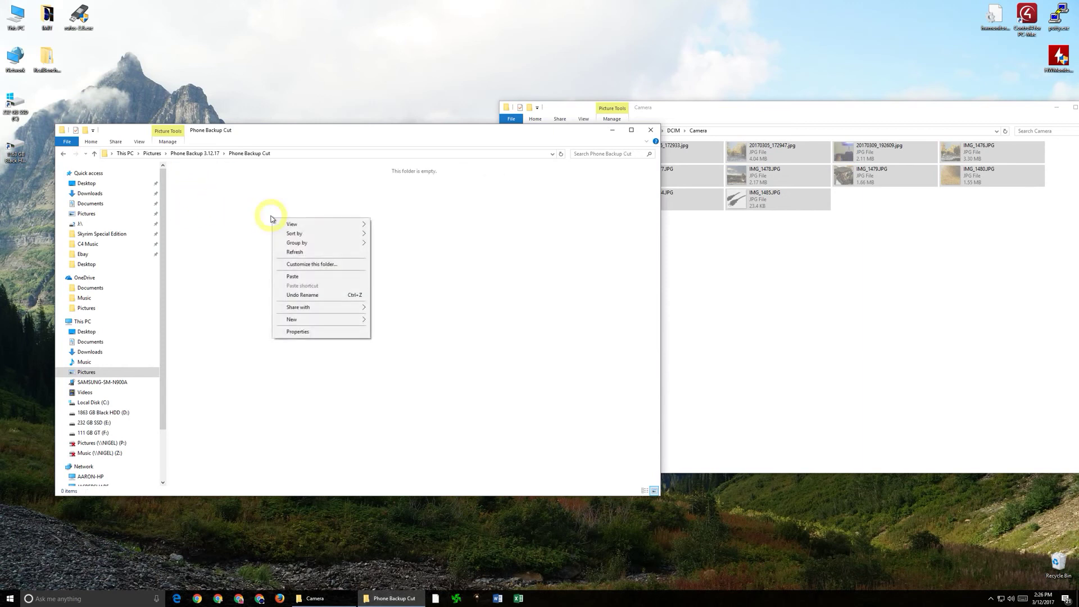
click(293, 276)
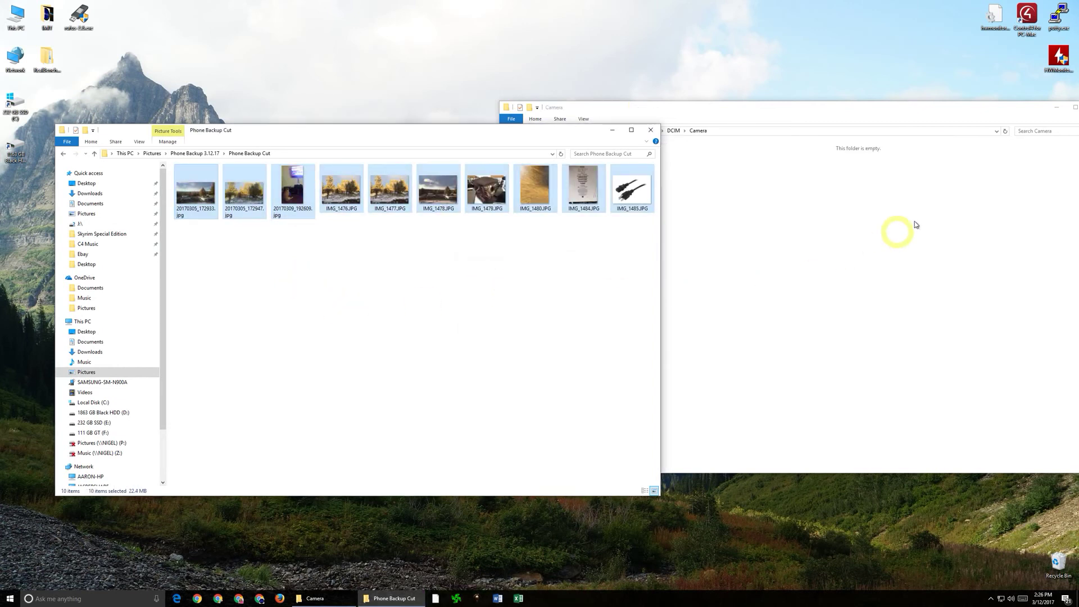
click(859, 115)
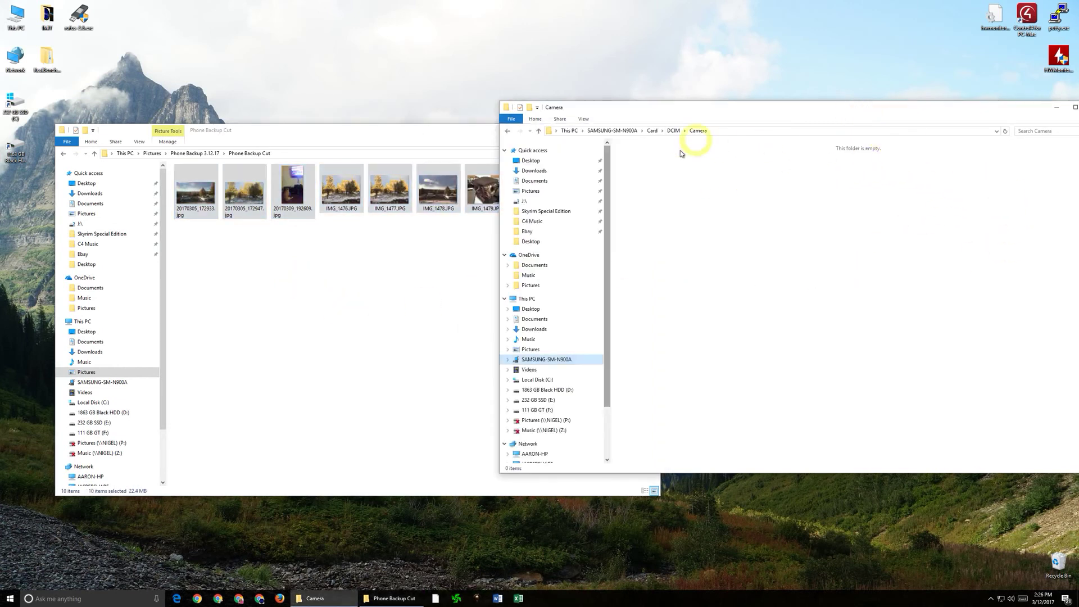
click(403, 250)
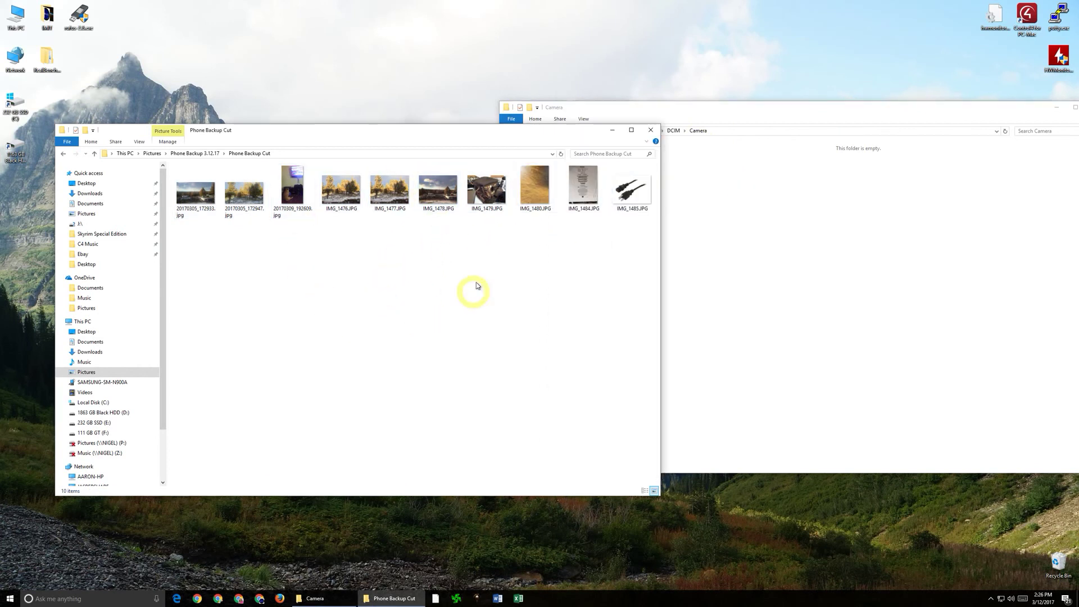
click(681, 332)
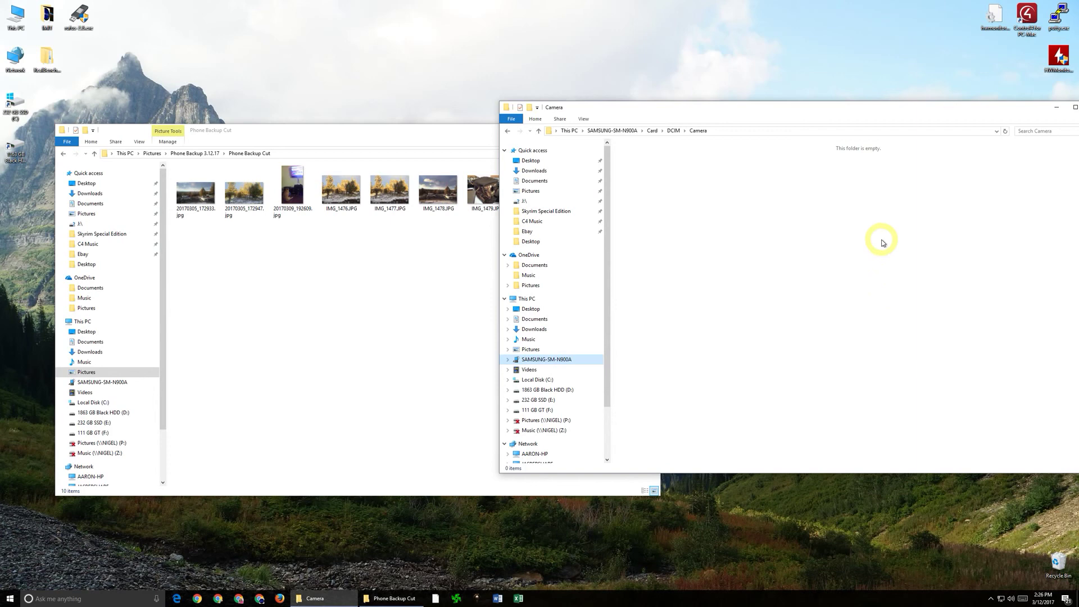
click(409, 336)
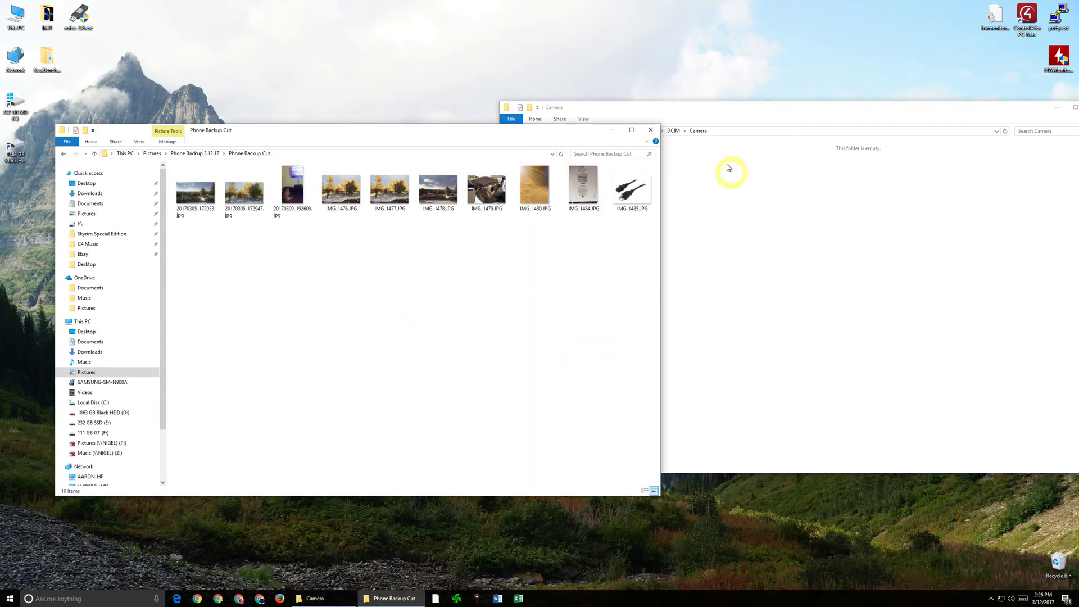
Step: Close the Phone Backup Cut window and then the Camera window
click(650, 134)
drag(795, 107, 600, 120)
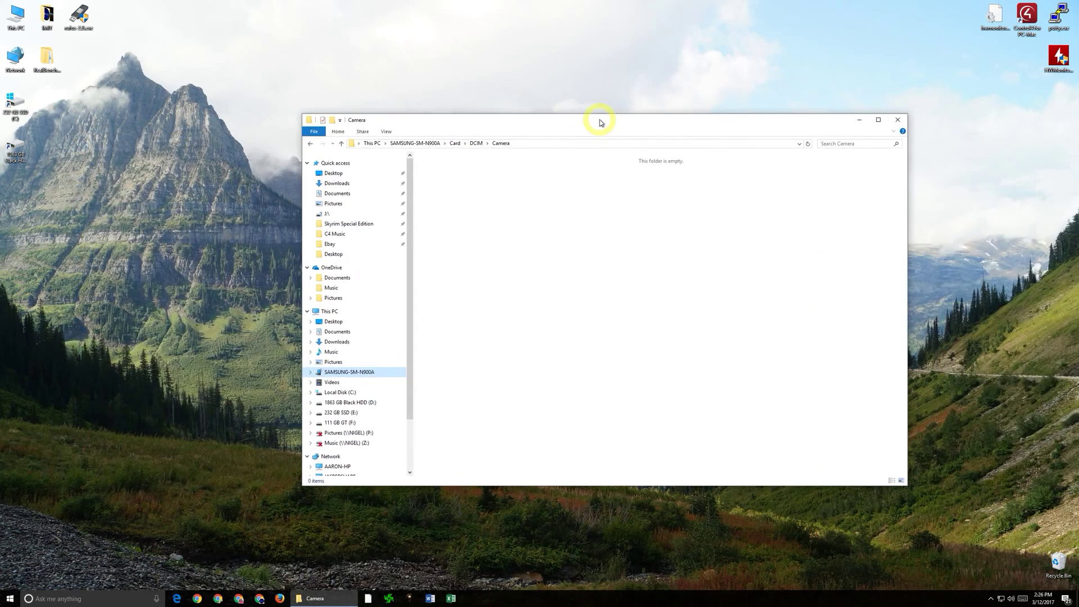
click(901, 122)
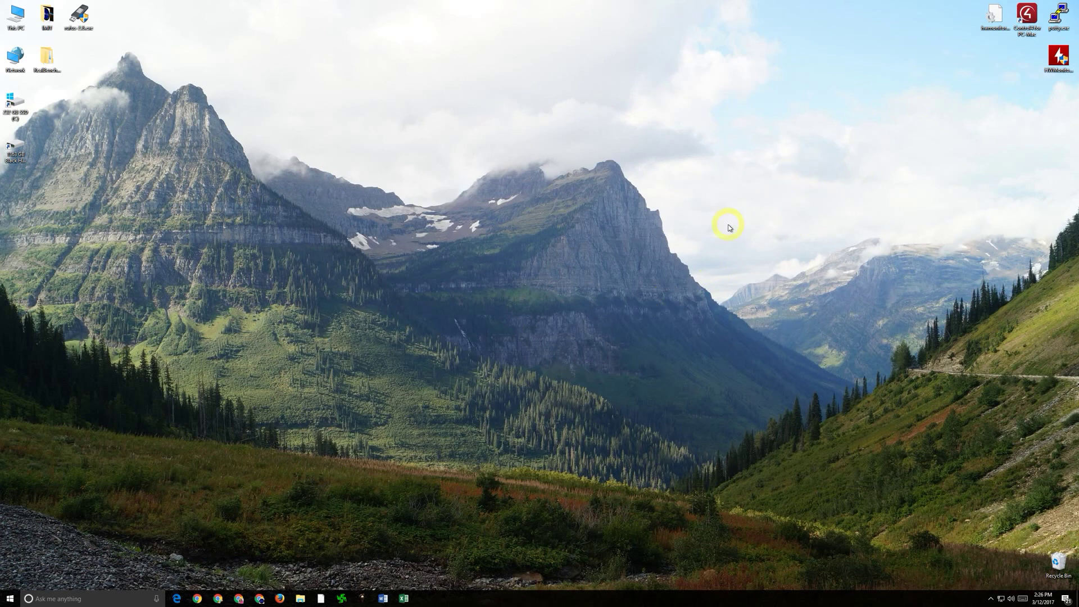